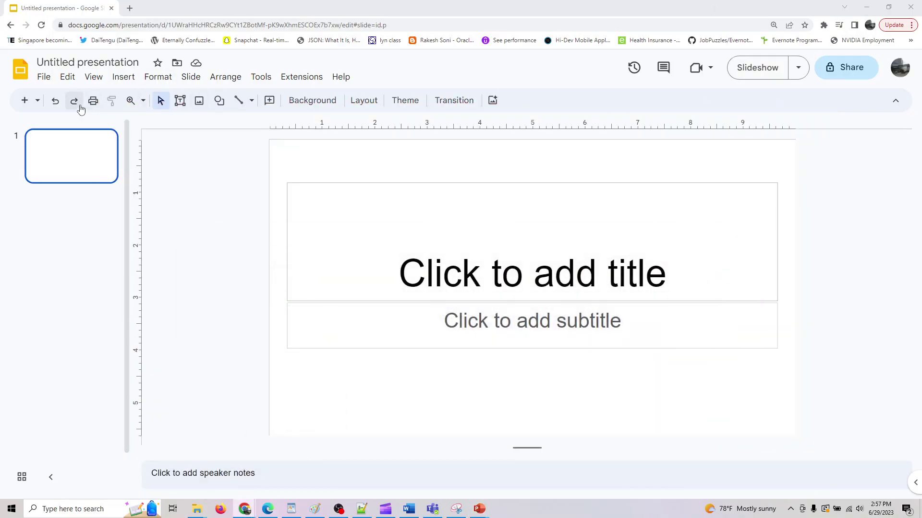
Step: In Help me visualize, trim the pasted prompt to 'create an image of a picnic' and generate it with No style
{"action": "left_click", "coordinate": [491, 103]}
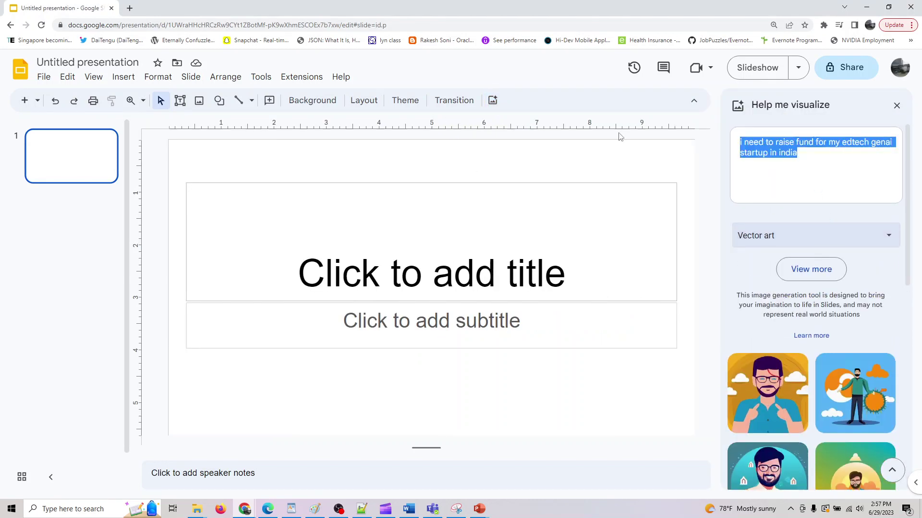
{"action": "type", "text": "you can ask Google Slides to create an image of a picnic or an"}
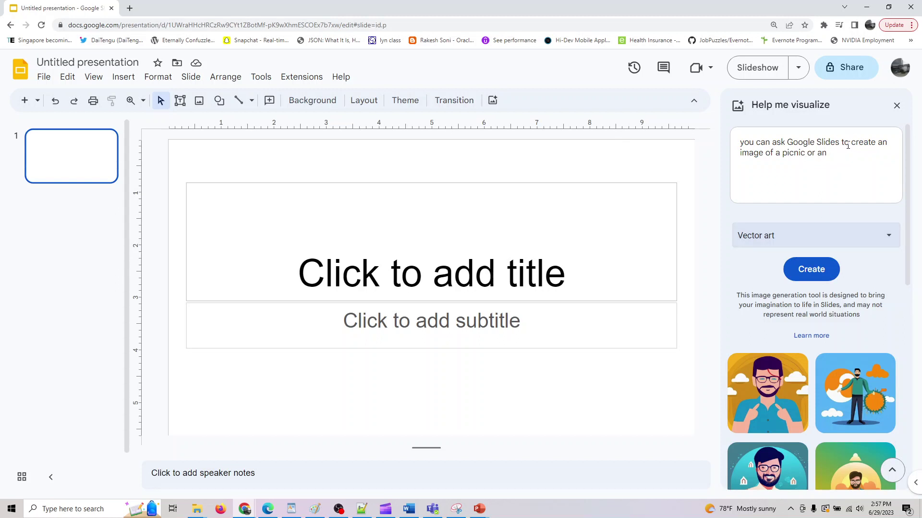
{"action": "left_click_drag", "start_coordinate": [847, 146], "coordinate": [638, 140]}
{"action": "key", "text": "BackSpace"}
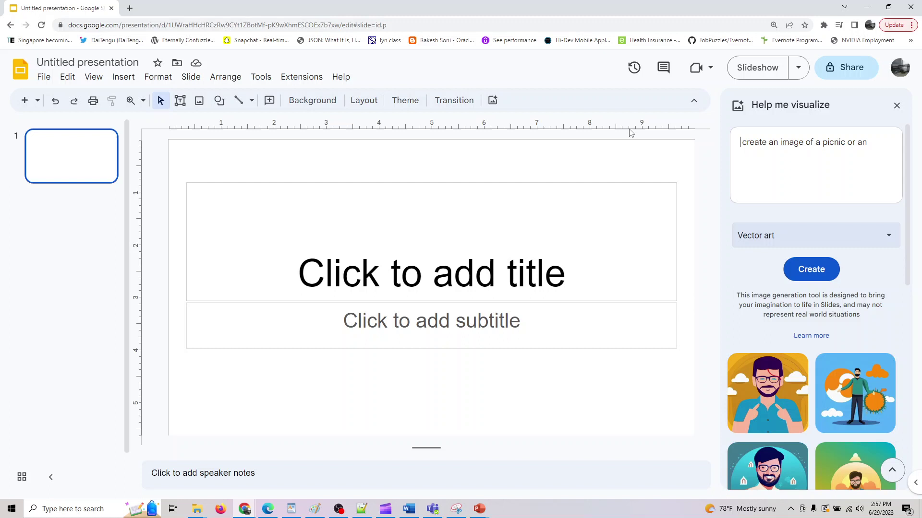
{"action": "left_click_drag", "start_coordinate": [848, 146], "coordinate": [868, 144]}
{"action": "key", "text": "BackSpace"}
{"action": "left_click", "coordinate": [800, 244]}
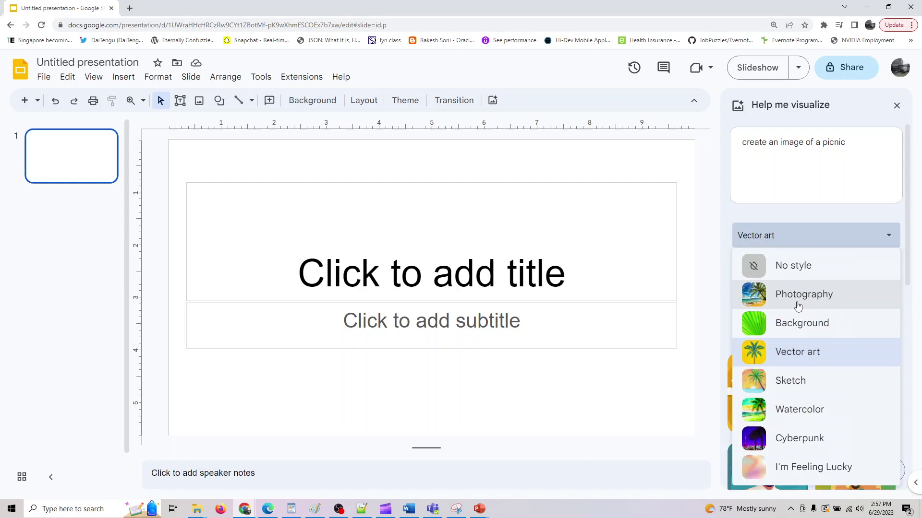
{"action": "left_click", "coordinate": [793, 269]}
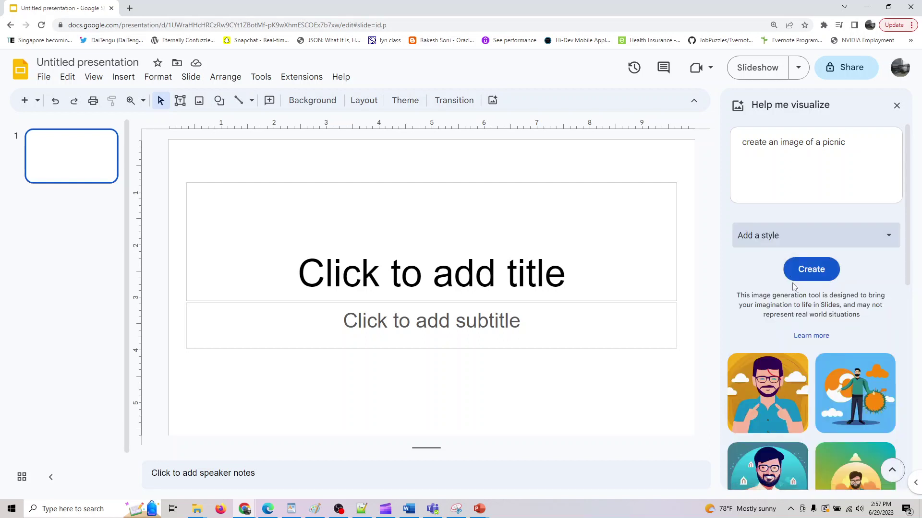
{"action": "left_click", "coordinate": [801, 270]}
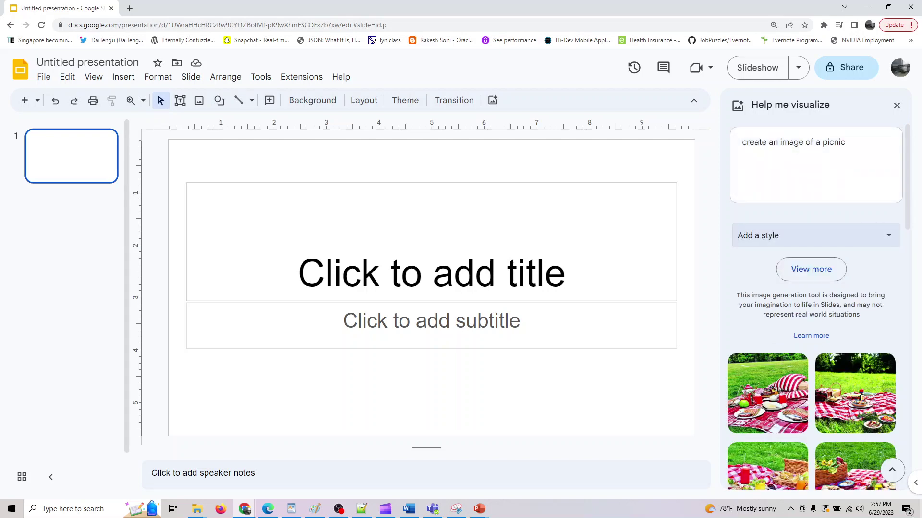
{"action": "scroll", "coordinate": [768, 408], "scroll_direction": "down", "scroll_amount": 10}
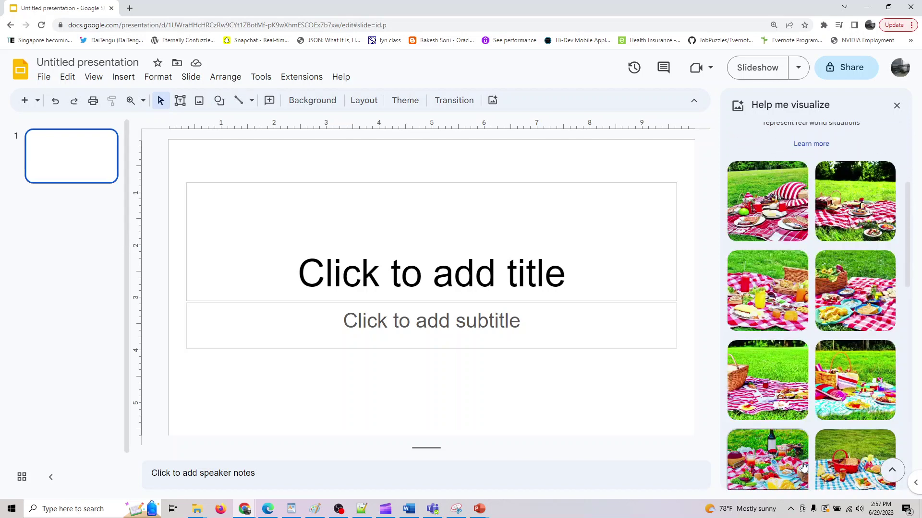
{"action": "scroll", "coordinate": [800, 438], "scroll_direction": "up", "scroll_amount": 15}
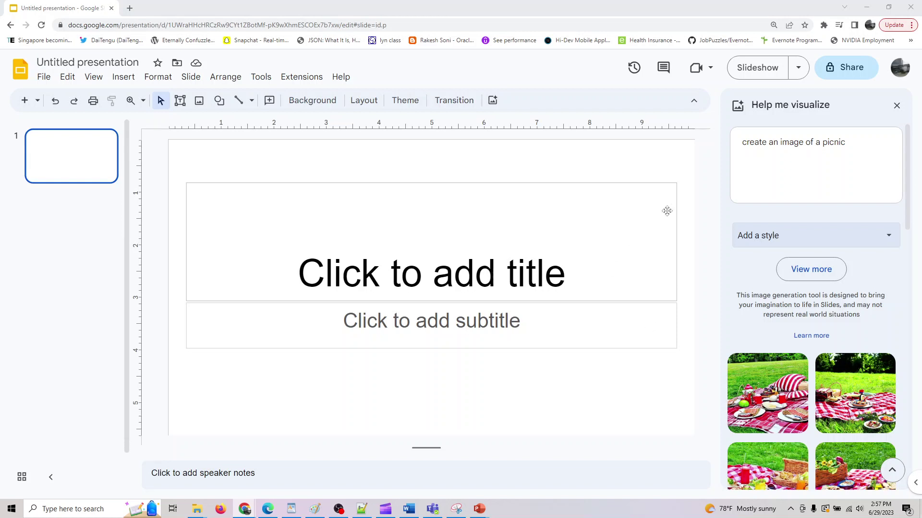
Step: Replace the prompt with 'abstract painting.', generate images, and browse the colourful results
{"action": "left_click_drag", "start_coordinate": [858, 152], "coordinate": [640, 151]}
{"action": "type", "text": "abstract painting."}
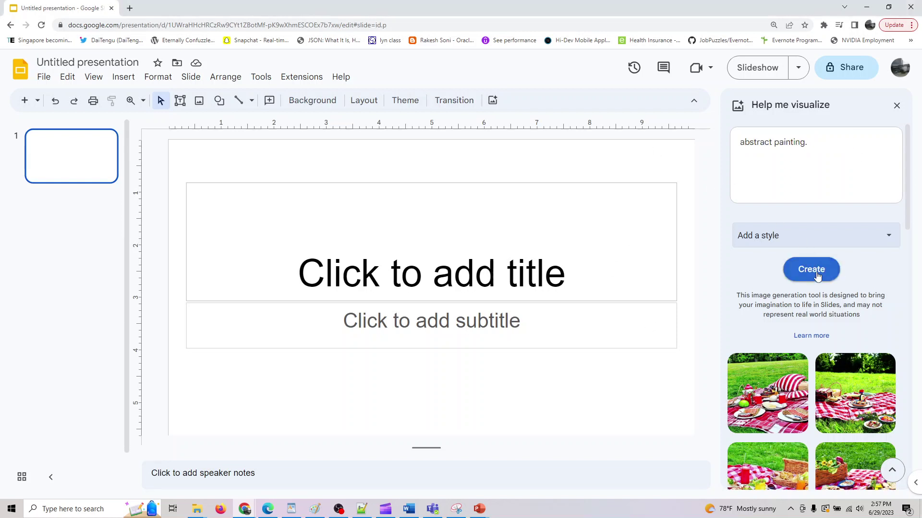
{"action": "left_click", "coordinate": [812, 268]}
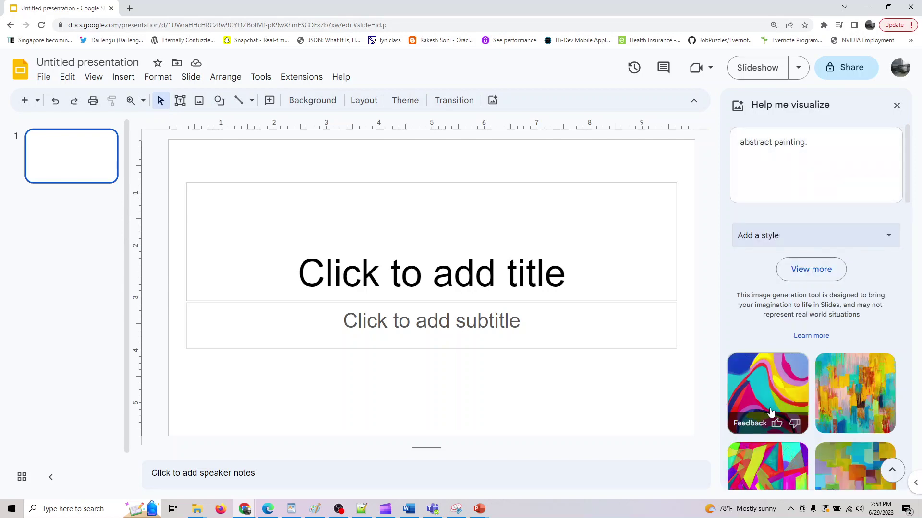
{"action": "scroll", "coordinate": [770, 411], "scroll_direction": "down", "scroll_amount": 4}
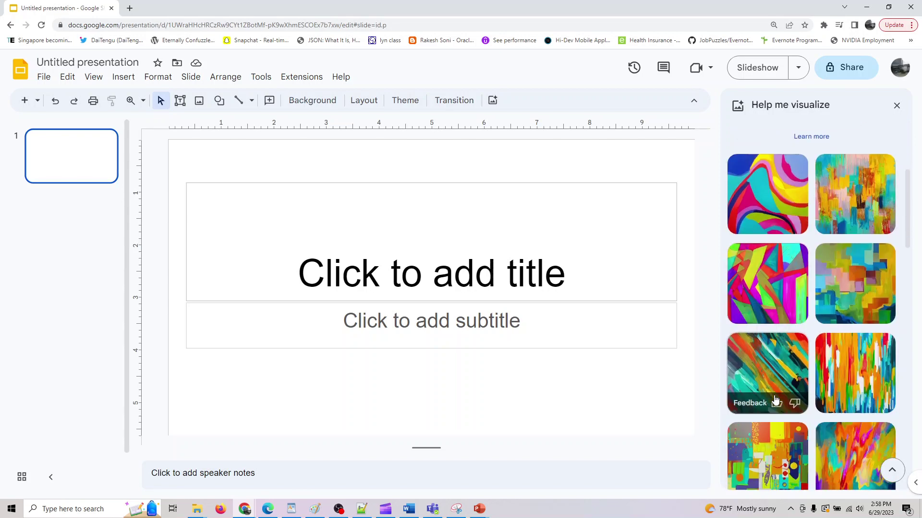
{"action": "scroll", "coordinate": [774, 400], "scroll_direction": "down", "scroll_amount": 6}
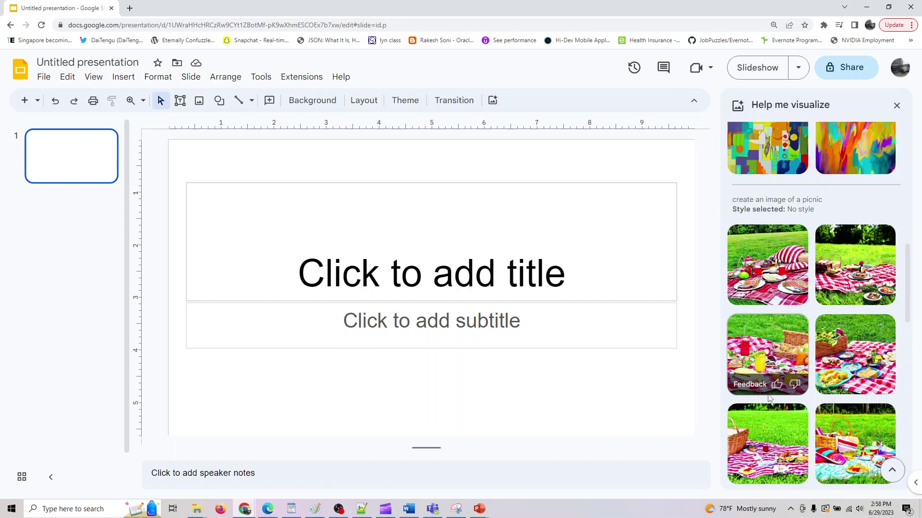
{"action": "scroll", "coordinate": [770, 399], "scroll_direction": "up", "scroll_amount": 10}
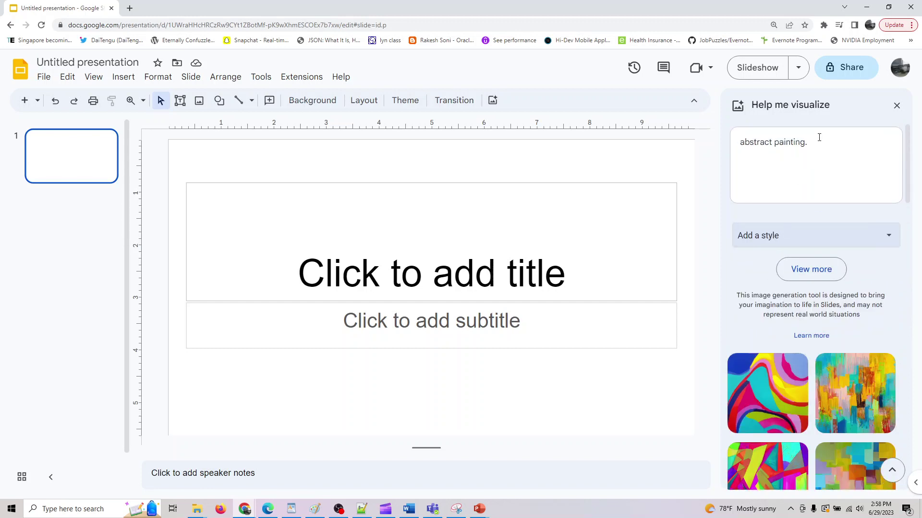
Step: Swap the prompt for 'wall street in 2030' and generate it in the Sketch style
{"action": "left_click", "coordinate": [782, 142]}
{"action": "key", "text": "ctrl+a"}
{"action": "key", "text": "BackSpace"}
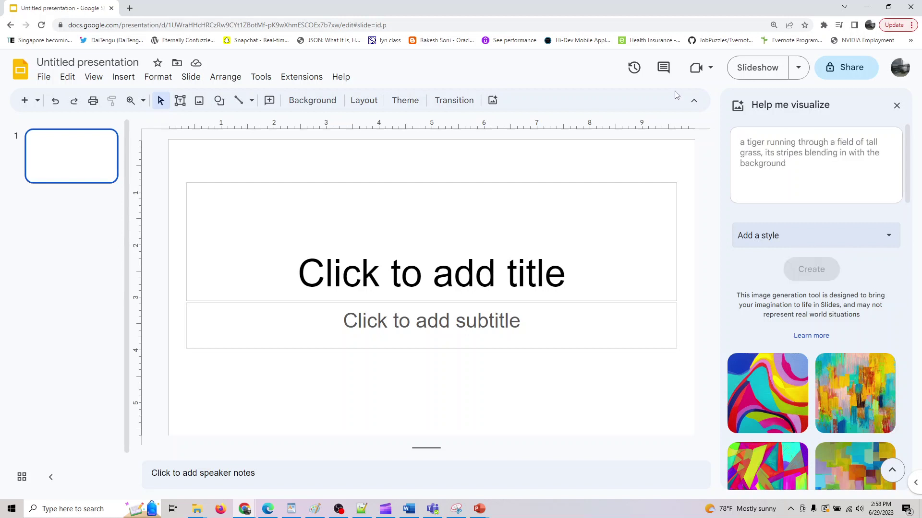
{"action": "type", "text": "sto"}
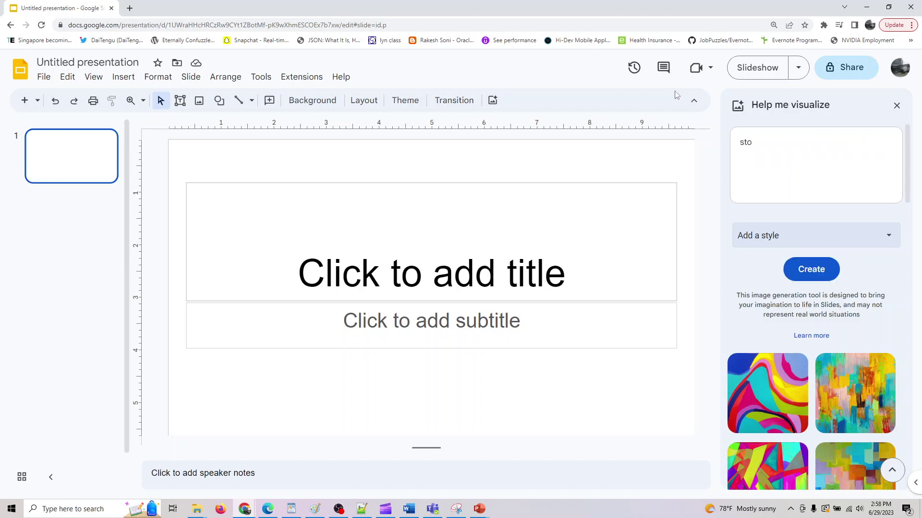
{"action": "key", "text": "BackSpace"}
{"action": "key", "text": "BackSpace"}
{"action": "key", "text": "BackSpace"}
{"action": "type", "text": "wall street in 2030"}
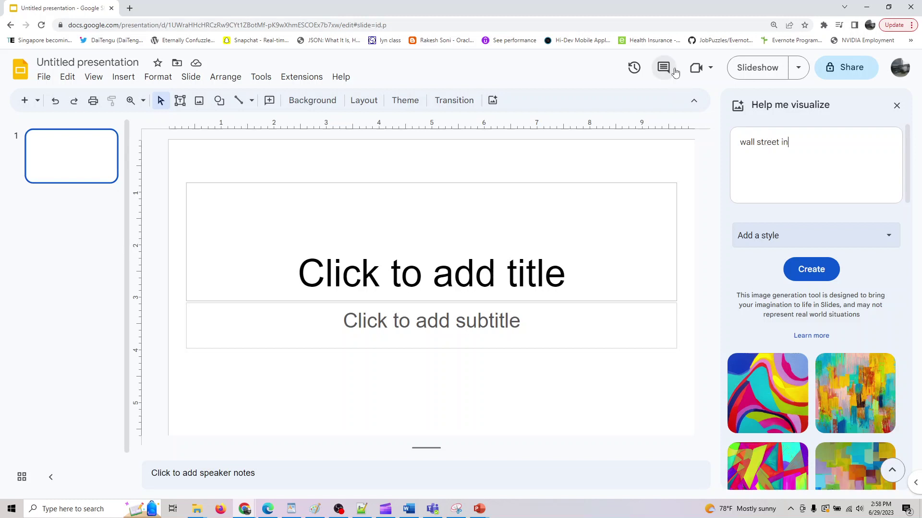
{"action": "left_click", "coordinate": [798, 235]}
{"action": "left_click", "coordinate": [790, 380]}
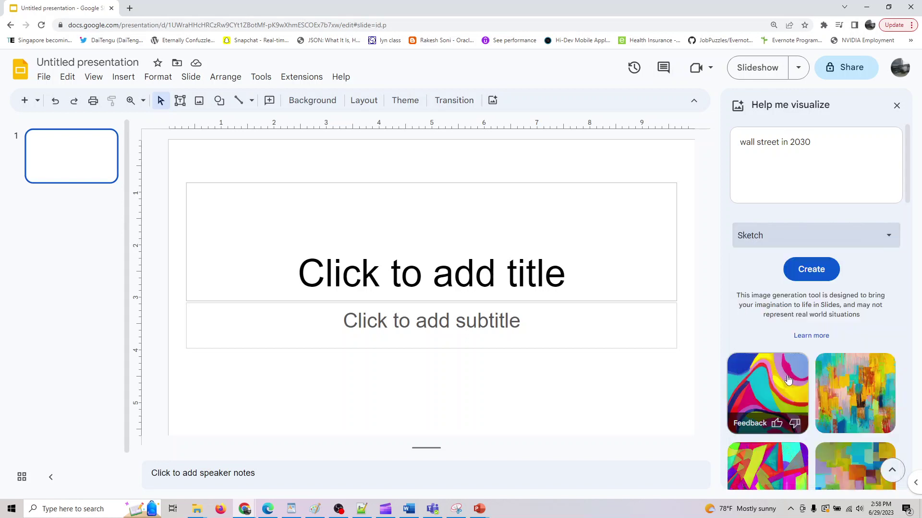
{"action": "left_click", "coordinate": [817, 269]}
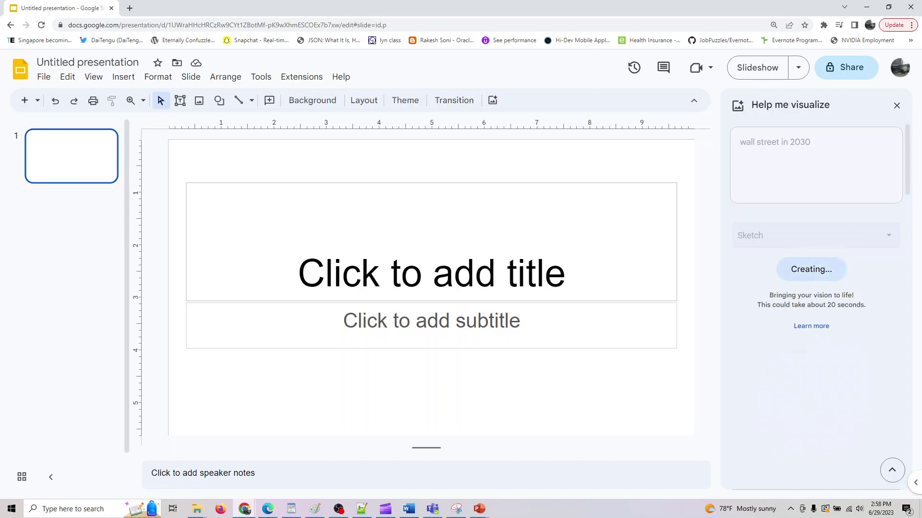
Step: Search Google for 'google' in a new tab and open the Search Labs experiments page
{"action": "left_click", "coordinate": [129, 8]}
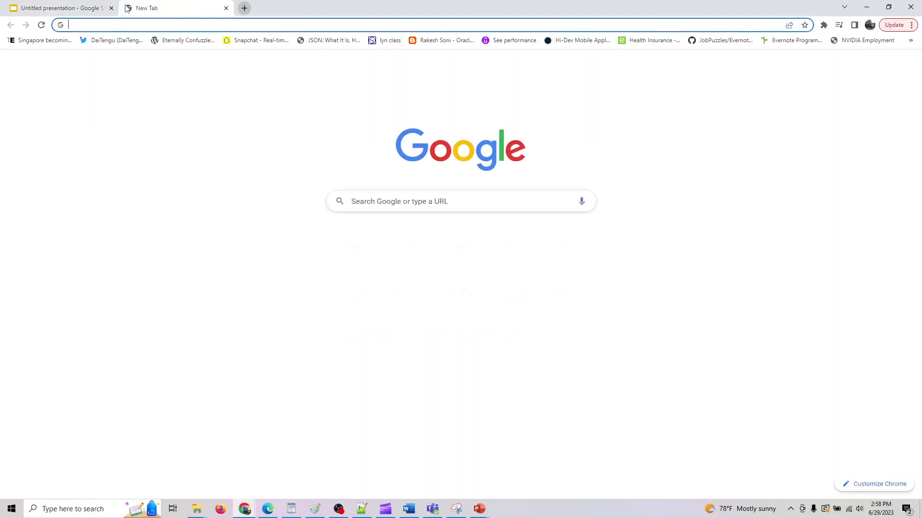
{"action": "type", "text": "google"}
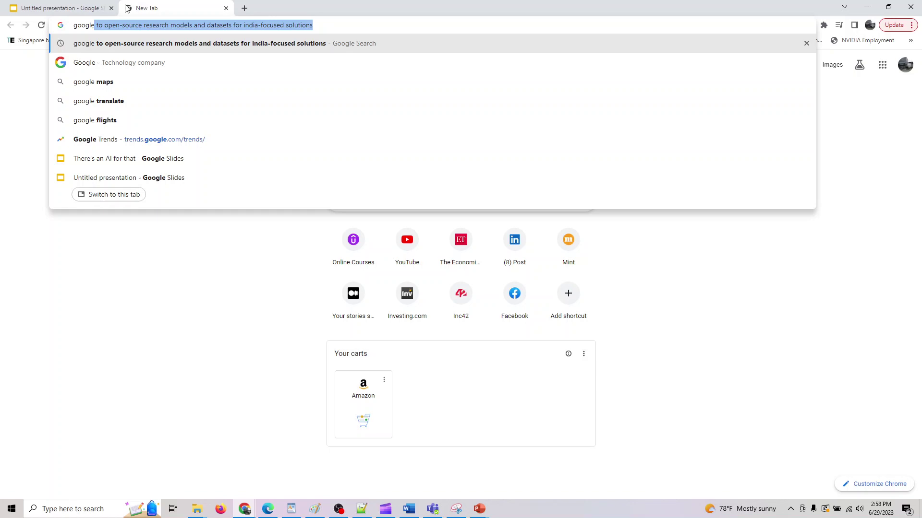
{"action": "key", "text": "Delete"}
{"action": "key", "text": "Return"}
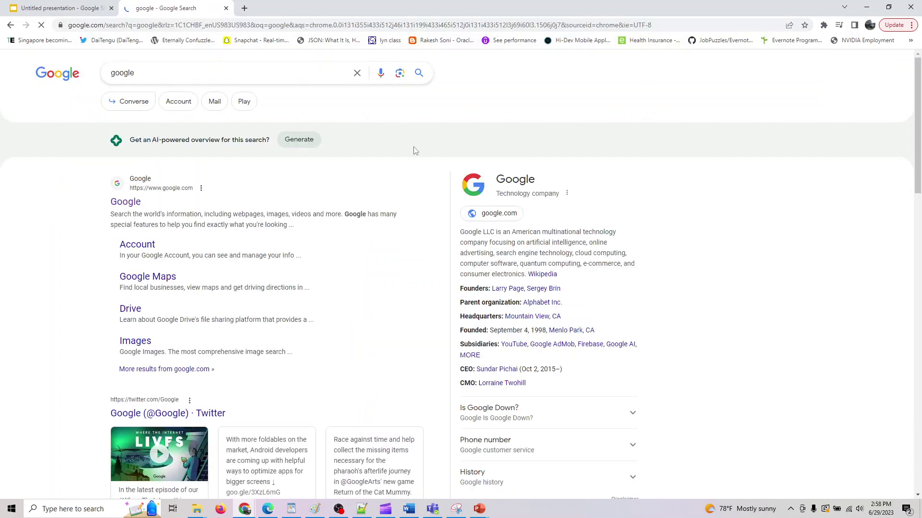
{"action": "left_click", "coordinate": [846, 78]}
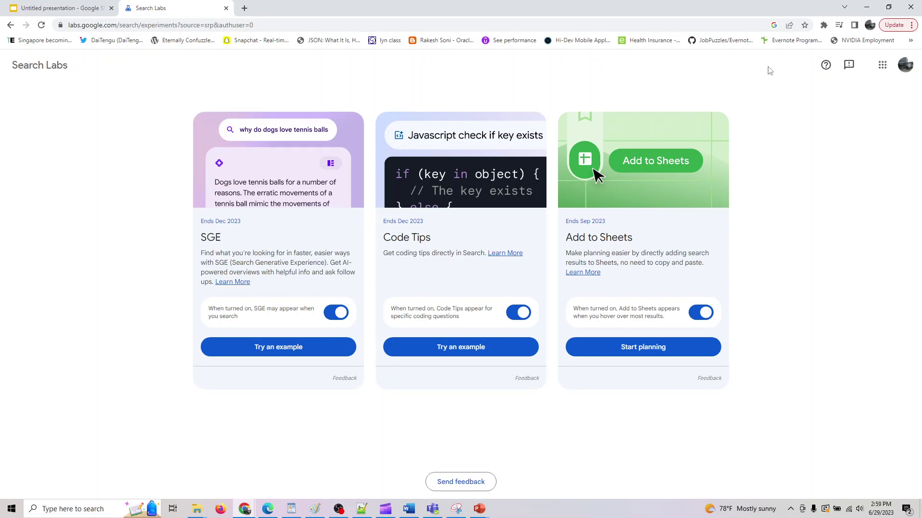
Step: Close the Search Labs tab, then insert a Wall Street sketch on the title slide and delete it
{"action": "left_click", "coordinate": [225, 9]}
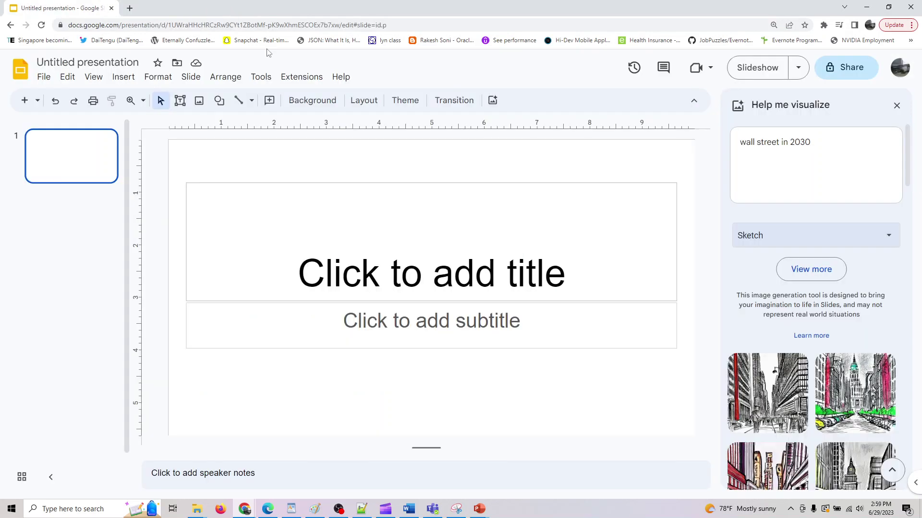
{"action": "left_click", "coordinate": [770, 404]}
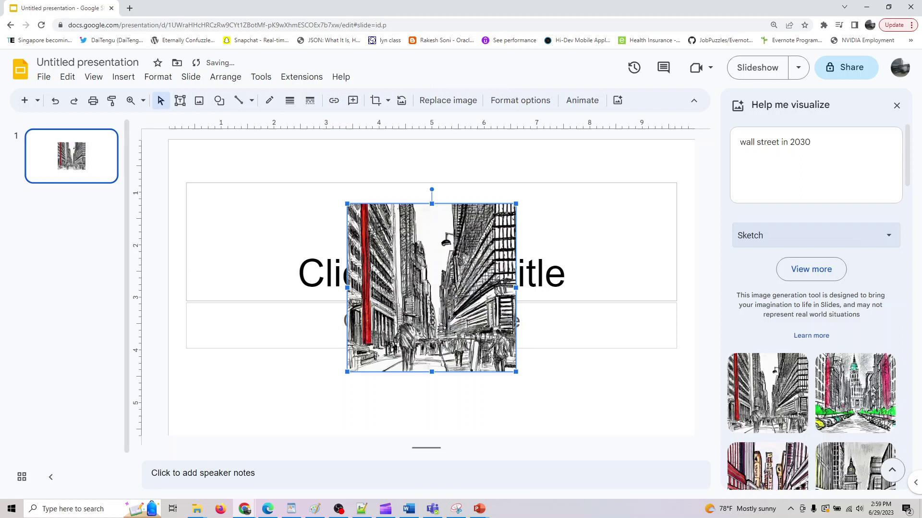
{"action": "key", "text": "Delete"}
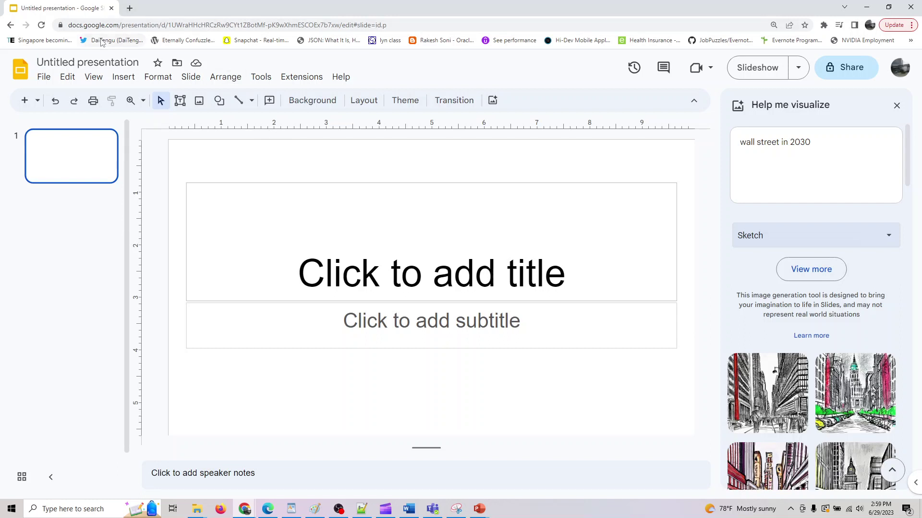
Step: Search 'google slides' in a new tab and open the Google Slides sign-in result
{"action": "left_click", "coordinate": [136, 8]}
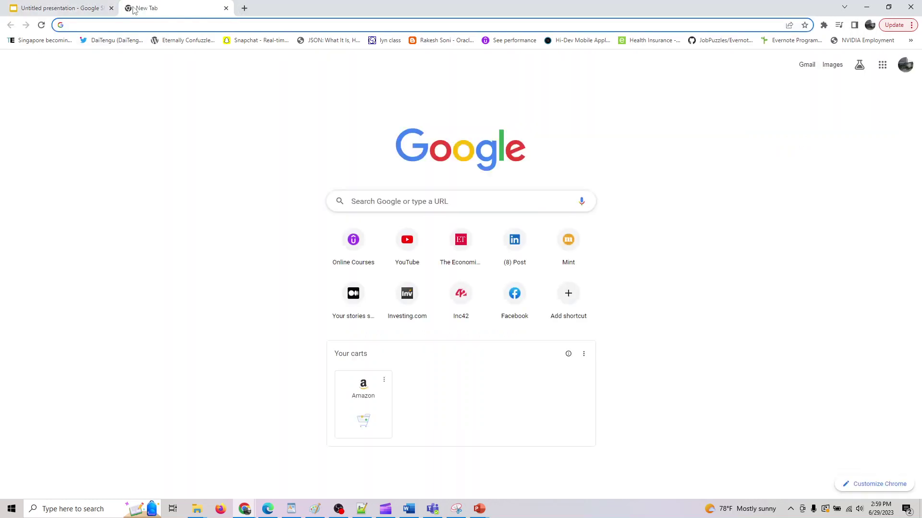
{"action": "type", "text": "google slides"}
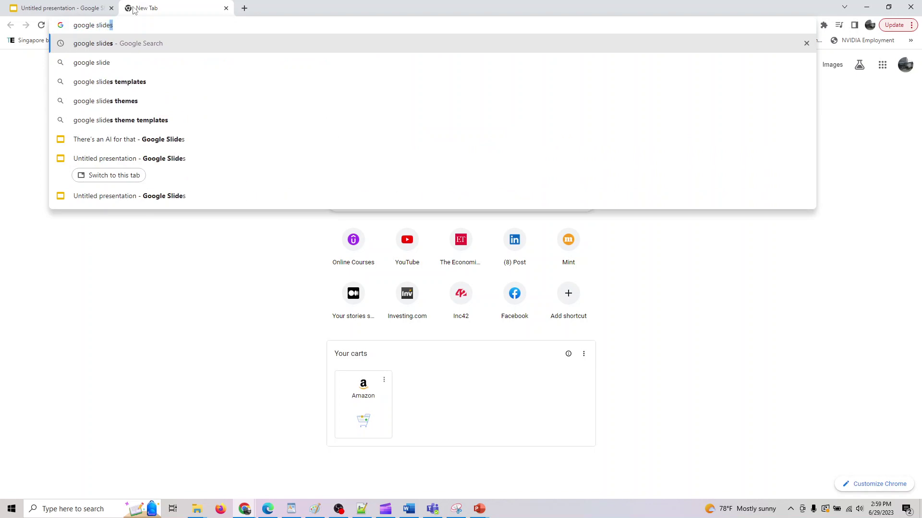
{"action": "key", "text": "Return"}
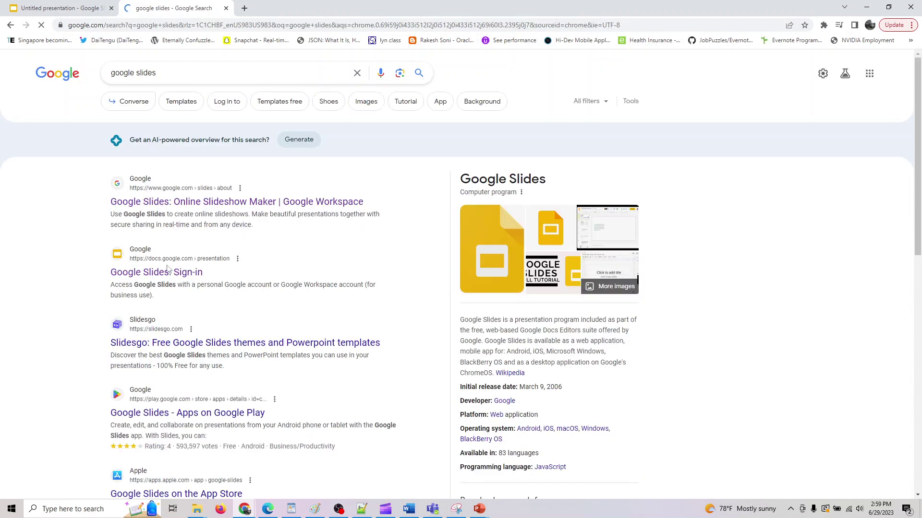
{"action": "left_click", "coordinate": [167, 272]}
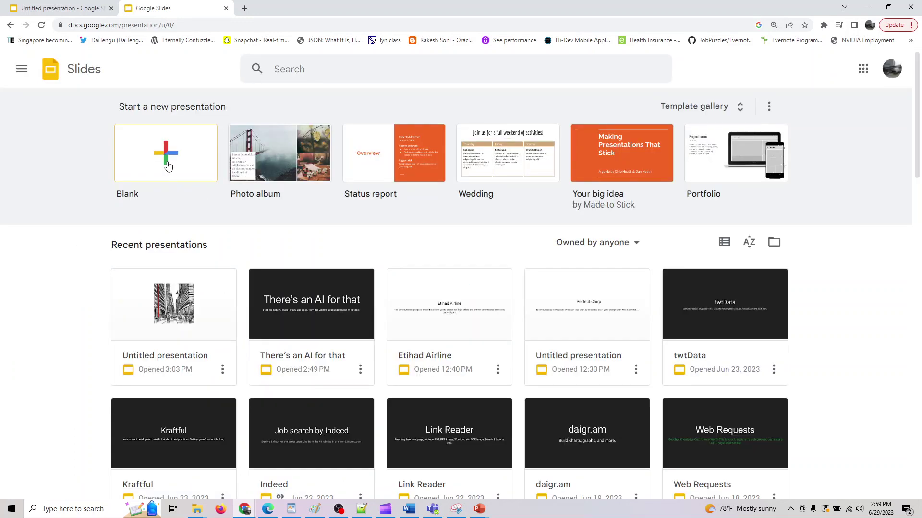
Step: Create a blank Simple Dark presentation, add a second slide, and bring up Help me visualize
{"action": "left_click", "coordinate": [168, 165]}
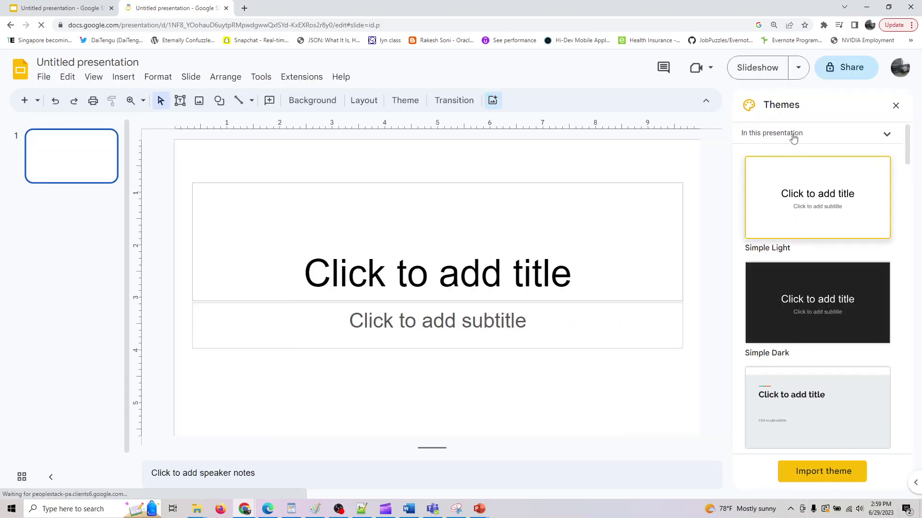
{"action": "left_click", "coordinate": [802, 323]}
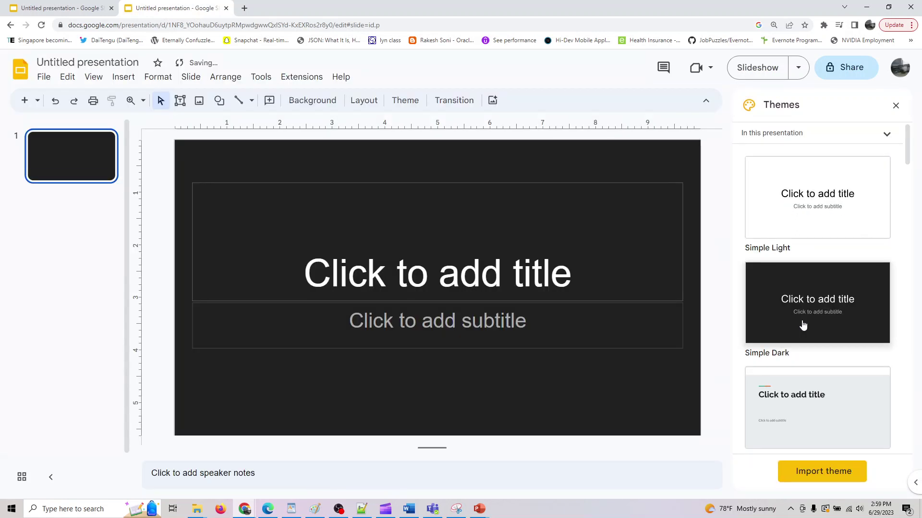
{"action": "left_click", "coordinate": [27, 102]}
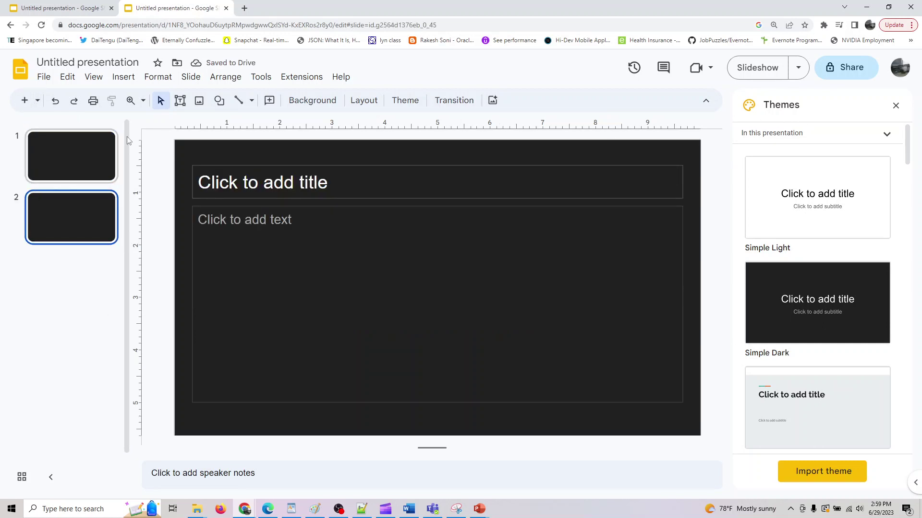
{"action": "right_click", "coordinate": [63, 219]}
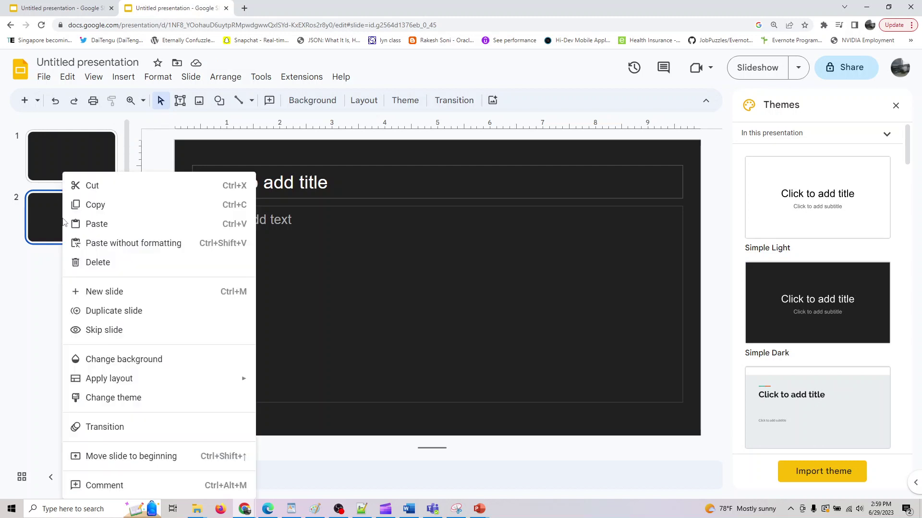
{"action": "mouse_move", "coordinate": [167, 379]}
{"action": "left_click", "coordinate": [493, 100]}
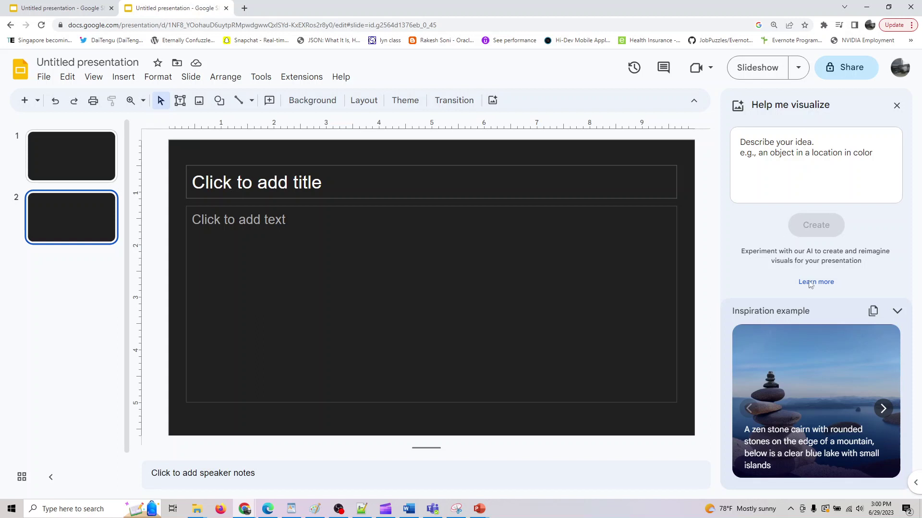
Step: Paste the Hawaiian beach sunset with palm trees prompt and generate Photography-style images
{"action": "left_click", "coordinate": [897, 311]}
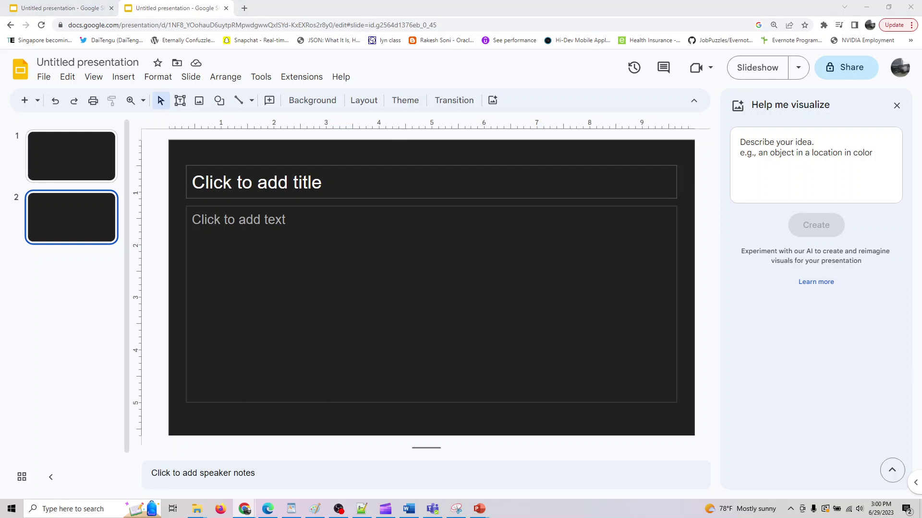
{"action": "left_click", "coordinate": [888, 175]}
{"action": "type", "text": "A beautiful photograph of a Hawaiian beach at sunset with palm trees in the distance"}
{"action": "left_click", "coordinate": [817, 241]}
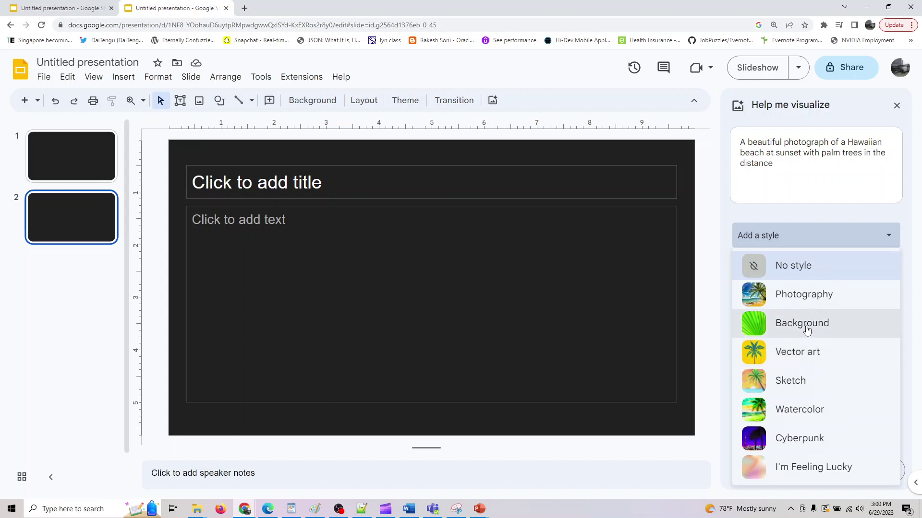
{"action": "left_click", "coordinate": [807, 303]}
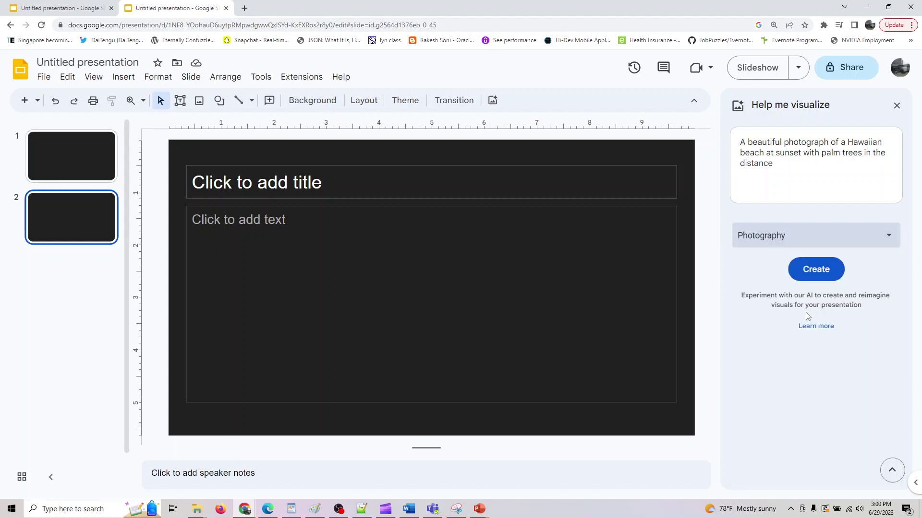
{"action": "left_click", "coordinate": [802, 278]}
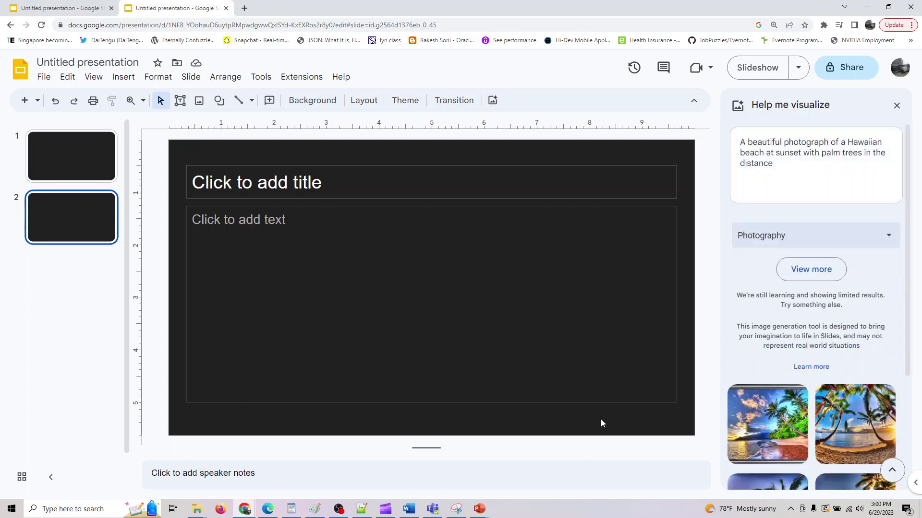
Step: Insert a palm-beach image on slide 2, then generate images from the wooden-boat sunrise prompt
{"action": "left_click", "coordinate": [786, 431]}
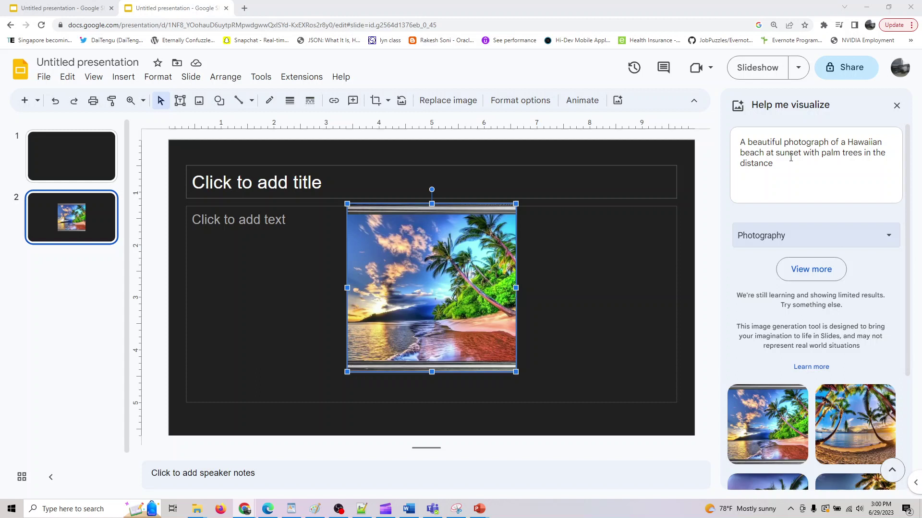
{"action": "left_click_drag", "start_coordinate": [790, 150], "coordinate": [797, 168]}
{"action": "left_click", "coordinate": [795, 192]}
{"action": "key", "text": "ctrl+a"}
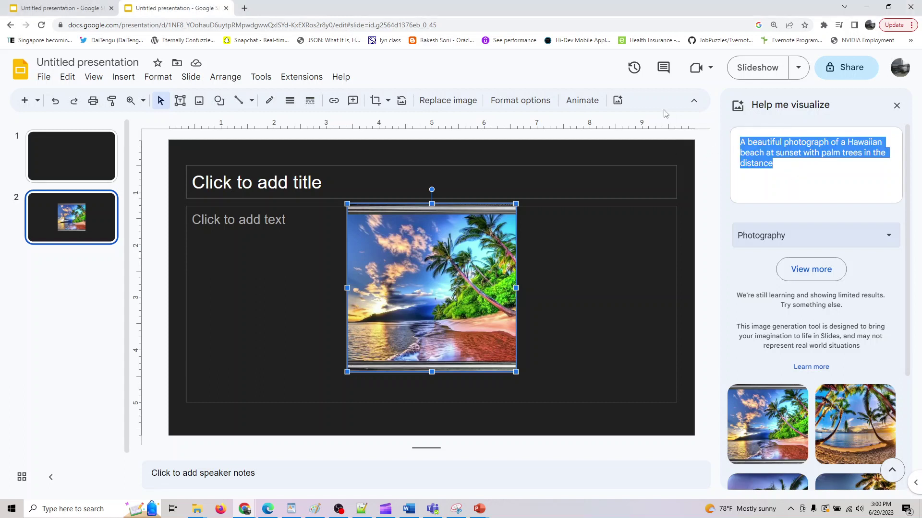
{"action": "type", "text": "A close up of a boat made out of wood on a lake surrounded by trees at sunrise"}
{"action": "left_click", "coordinate": [799, 264]}
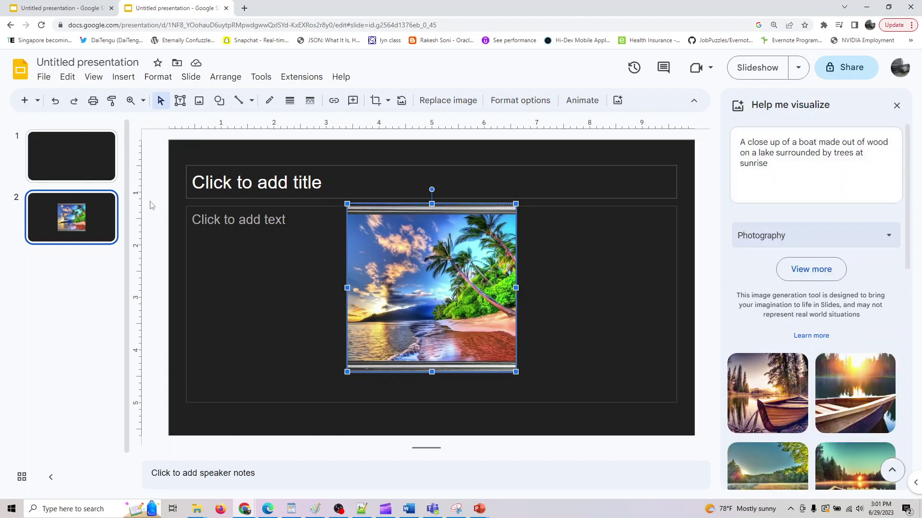
Step: Replace the slide 2 image with the lakeside wooden boat photo and return to slide 1
{"action": "scroll", "coordinate": [792, 402], "scroll_direction": "down", "scroll_amount": 2}
{"action": "left_click", "coordinate": [792, 403]}
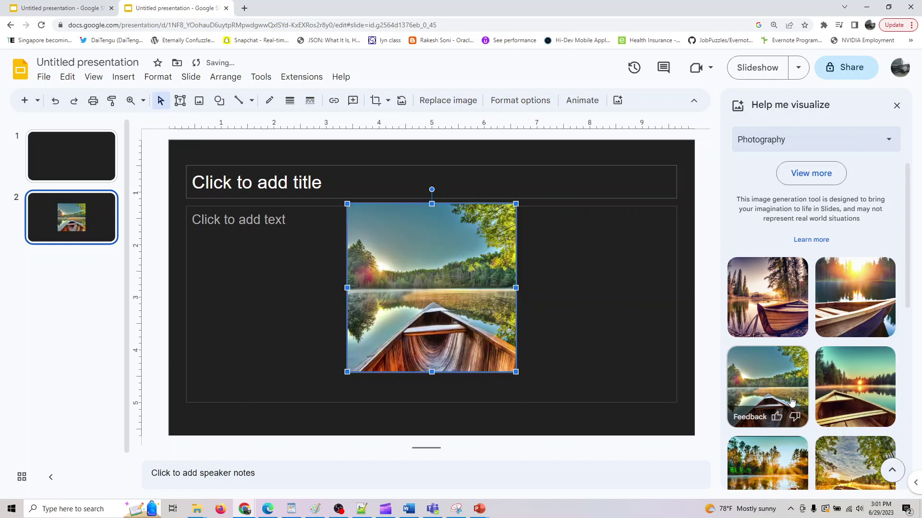
{"action": "scroll", "coordinate": [792, 402], "scroll_direction": "down", "scroll_amount": 4}
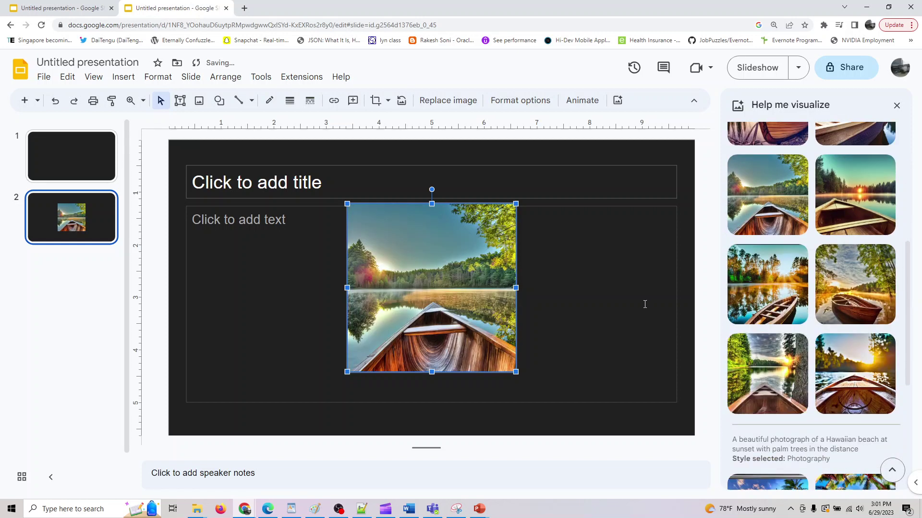
{"action": "key", "text": "Page_Up"}
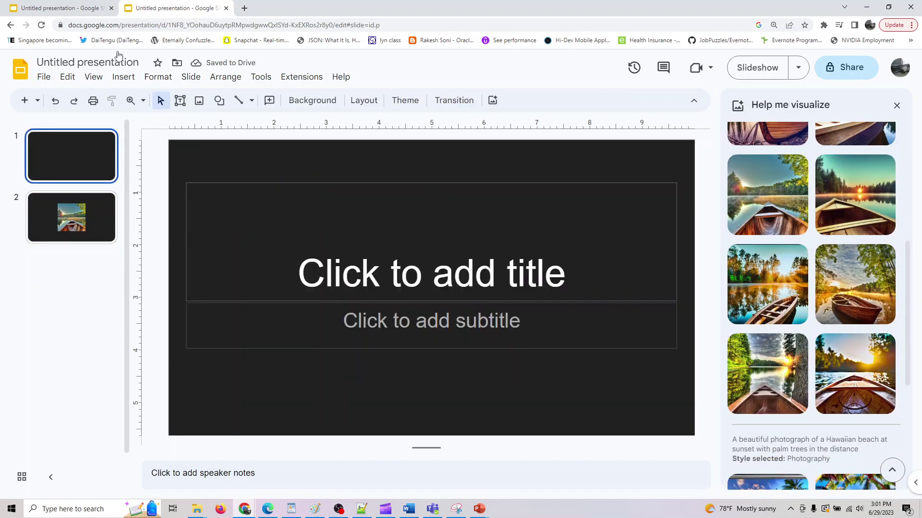